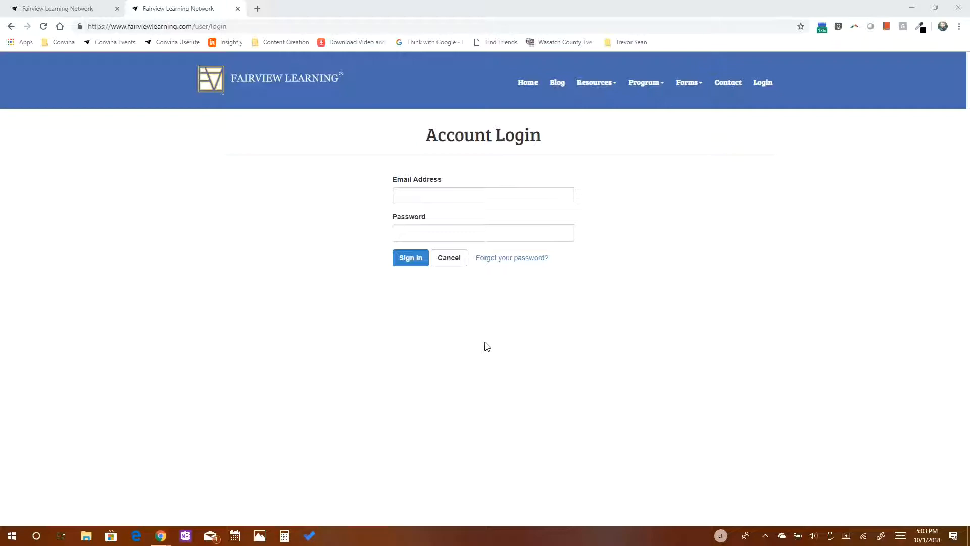
Begin entering the admin's sign-in email on the Account Login page.
click(464, 198)
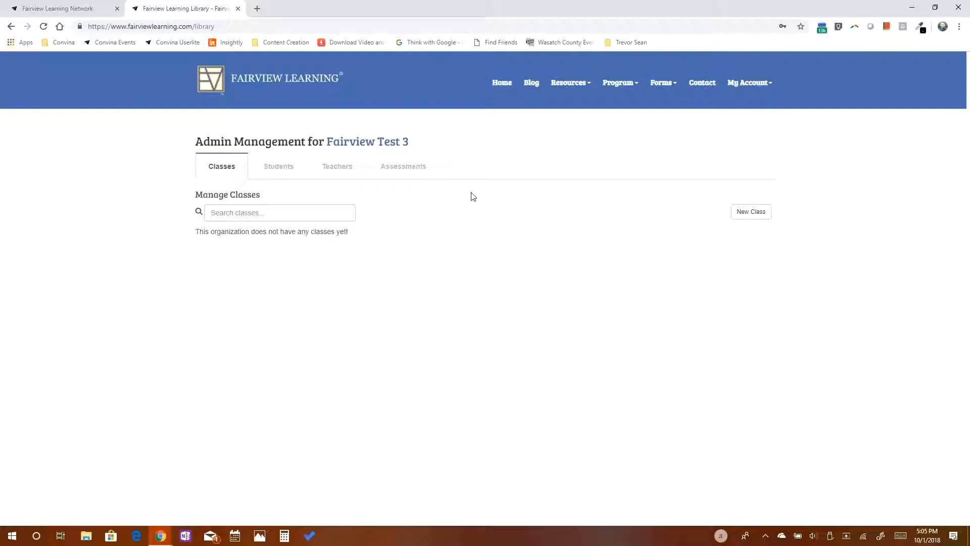
Start a new class titled 'Mr. Springer' with no teacher, entering a username and password.
click(741, 213)
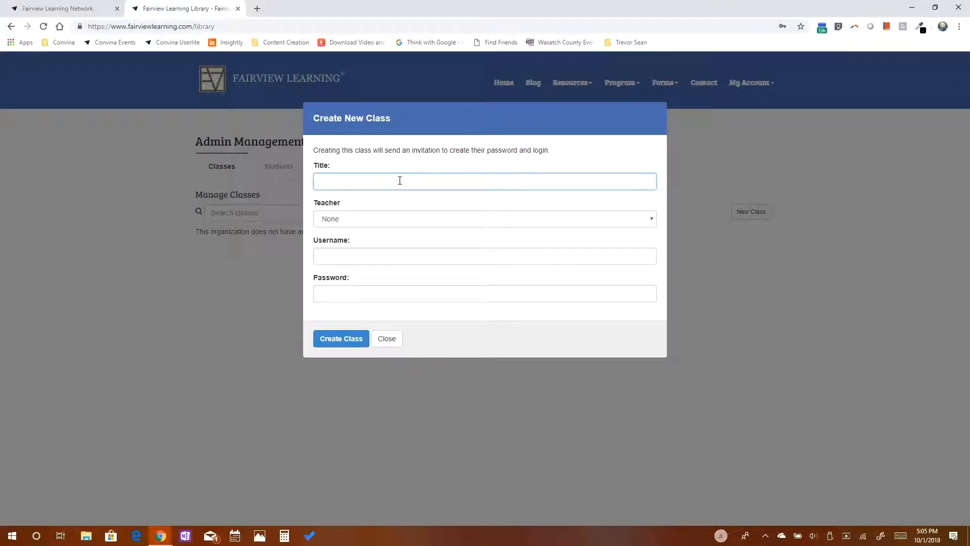
text(Mr. Springer)
key(Tab)
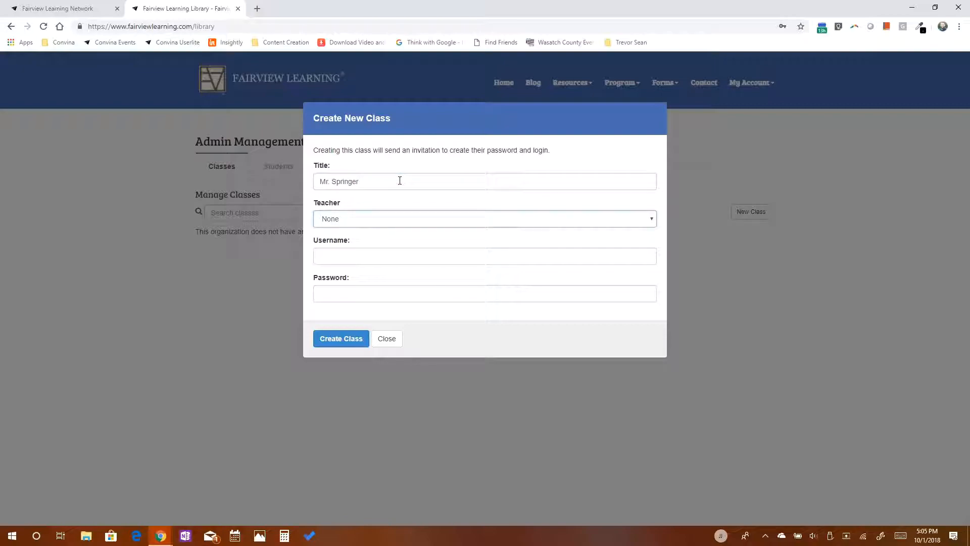
click(397, 219)
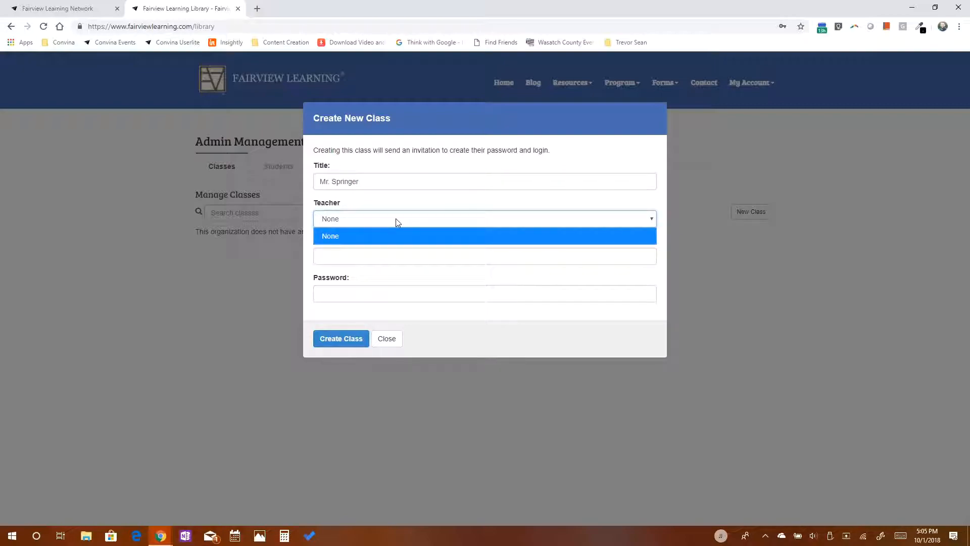
click(395, 218)
click(388, 254)
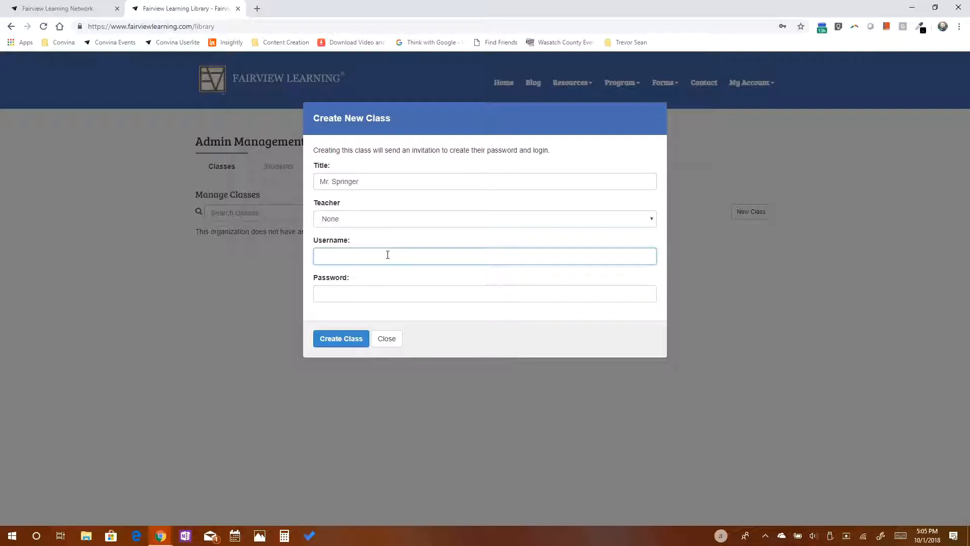
text(Springer3)
key(Tab)
text(Testing)
key(shift+Tab)
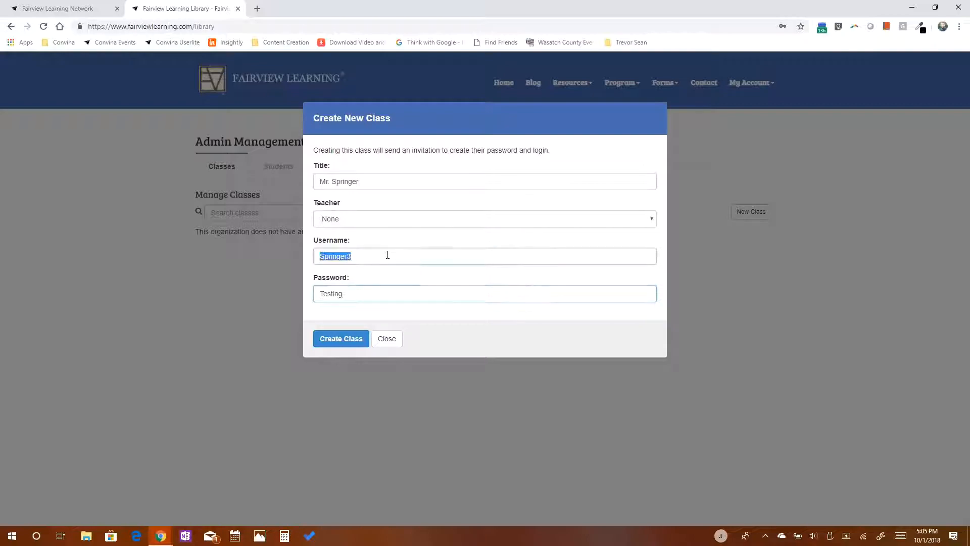
text(Springer5)
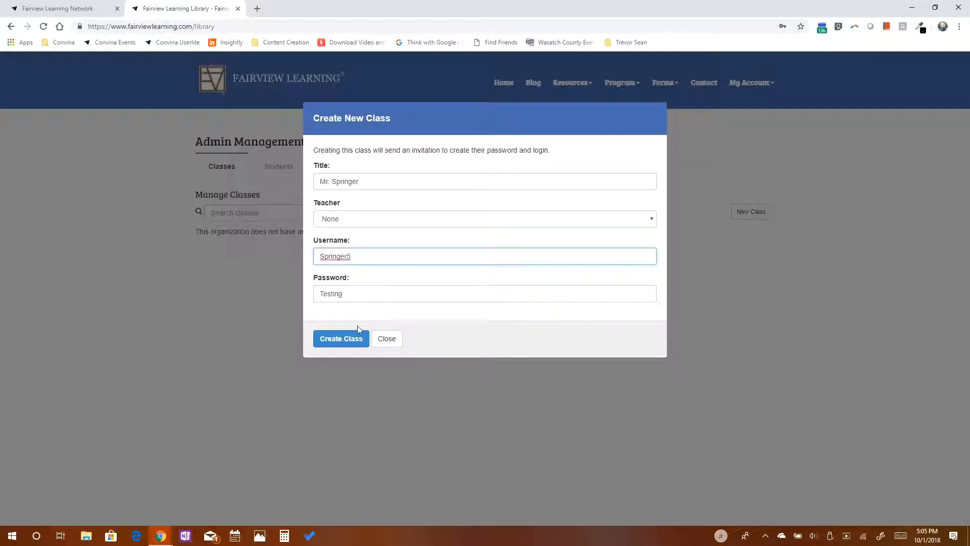
Strengthen the password and make the username unique until the class is created.
click(352, 343)
click(362, 295)
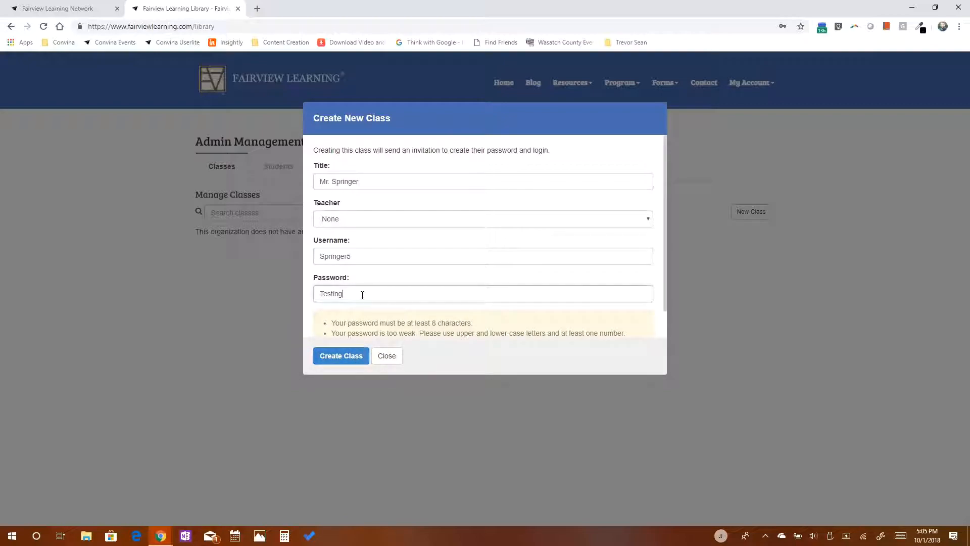
click(343, 357)
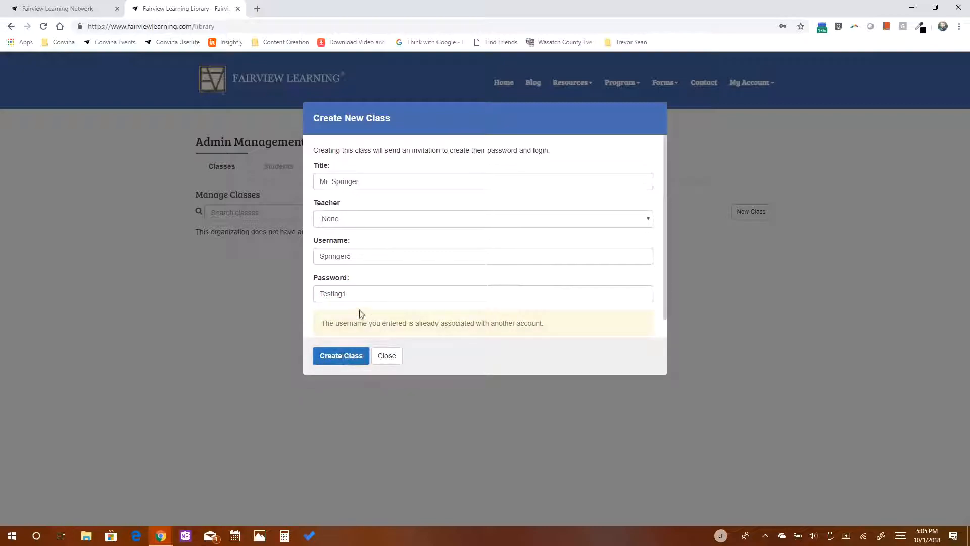
click(371, 254)
key(BackSpace)
text(6)
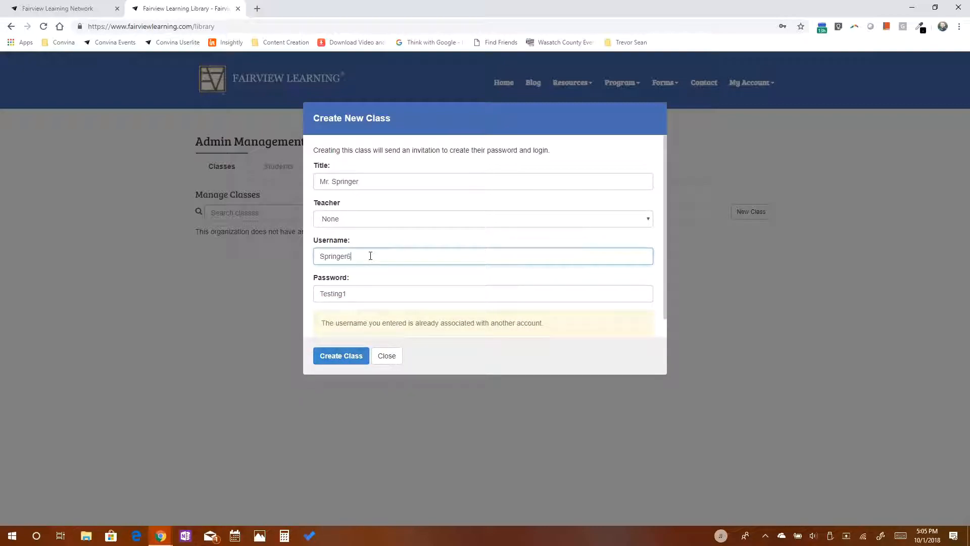
click(352, 359)
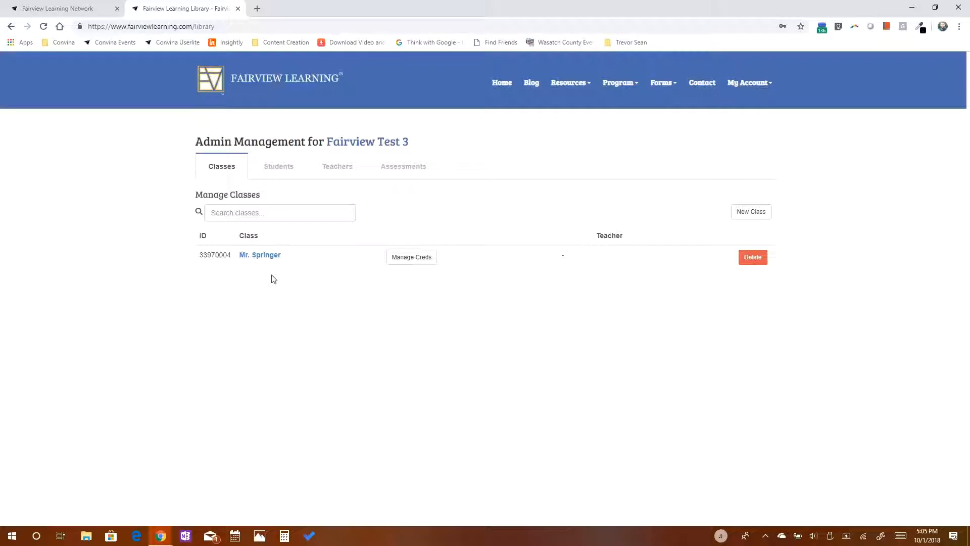
View the Mr. Springer class credentials without changes, then go to Students.
click(399, 258)
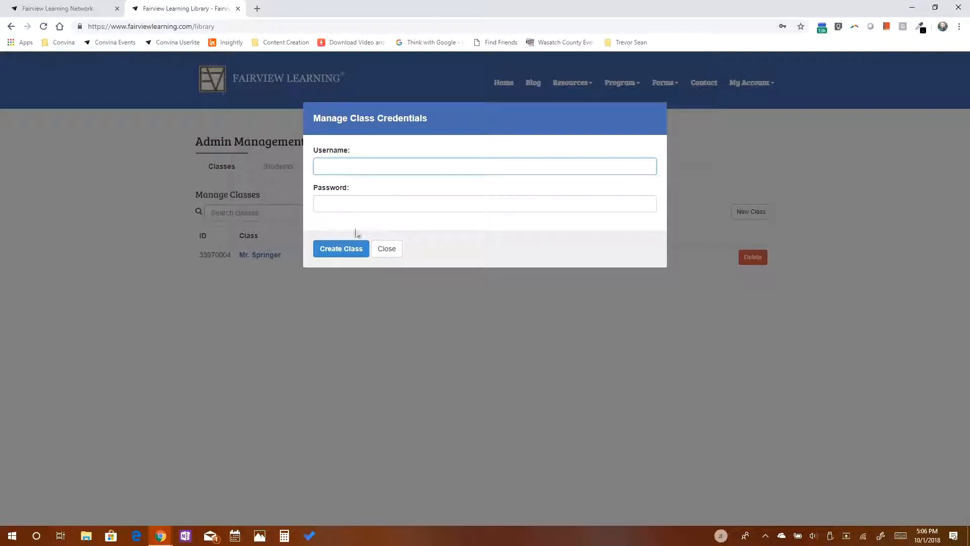
click(387, 250)
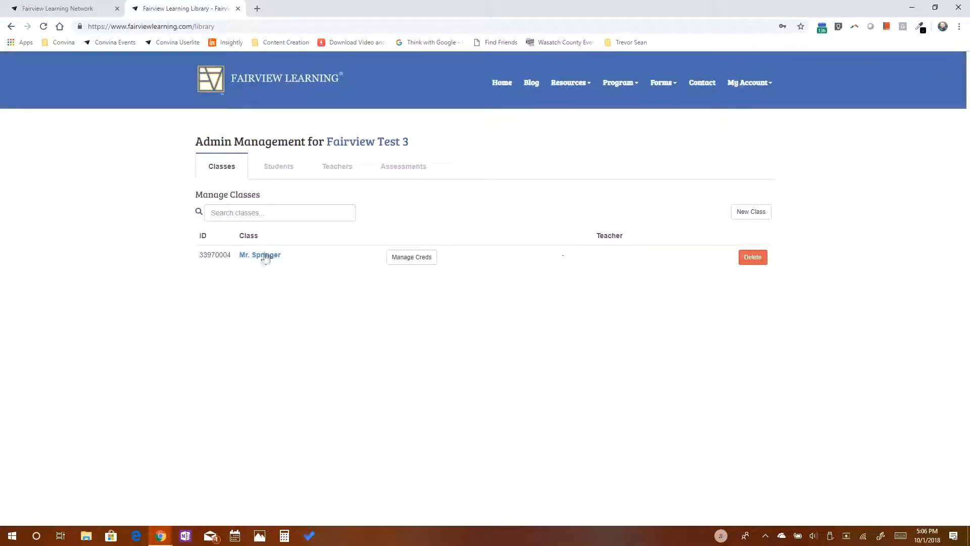
click(289, 172)
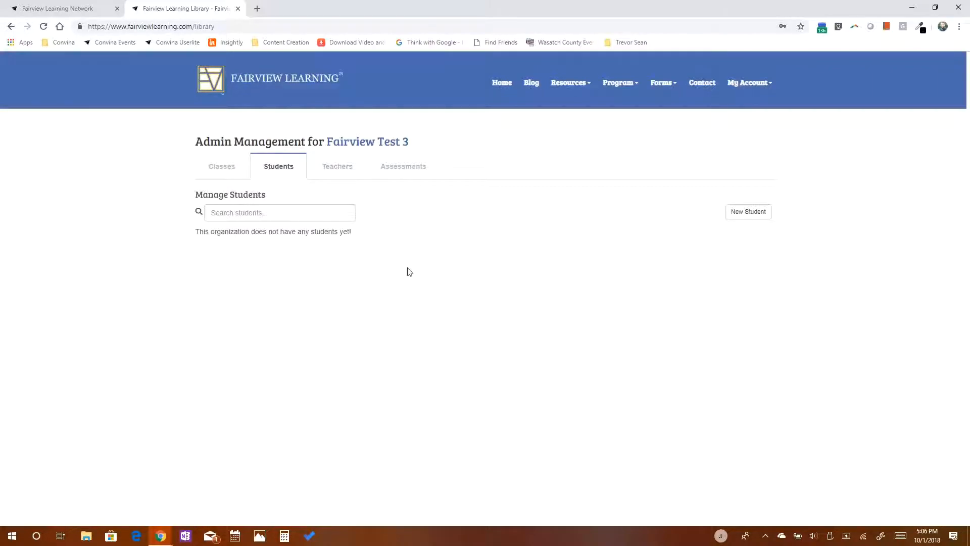
Add a student with the demo first and last name, enrolled in the Mr. Springer class.
click(752, 212)
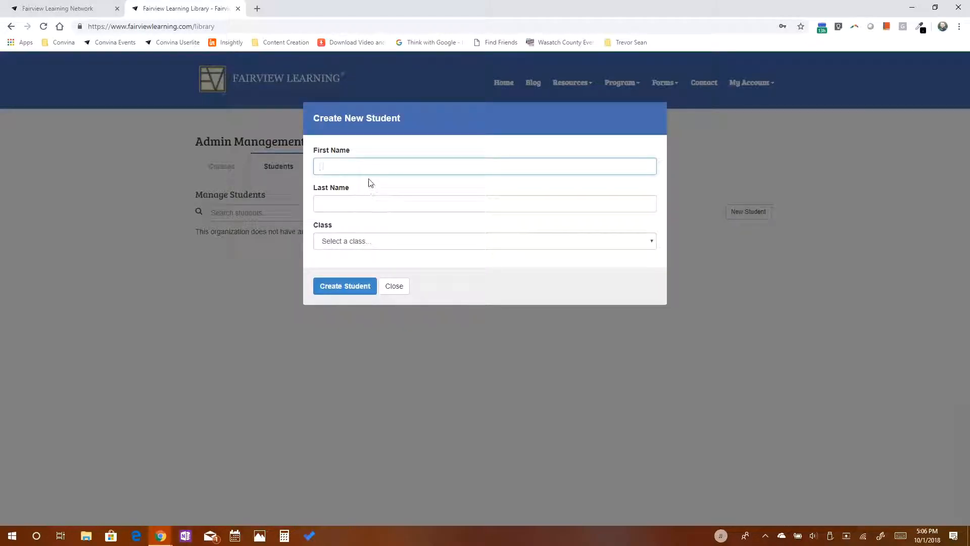
text(Johnny)
key(Tab)
text(Demo)
key(Tab)
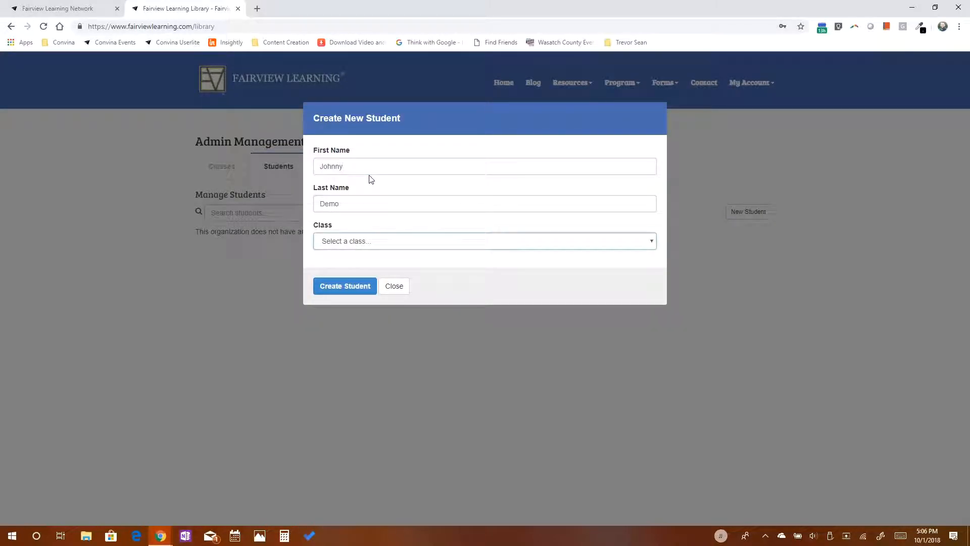
click(362, 245)
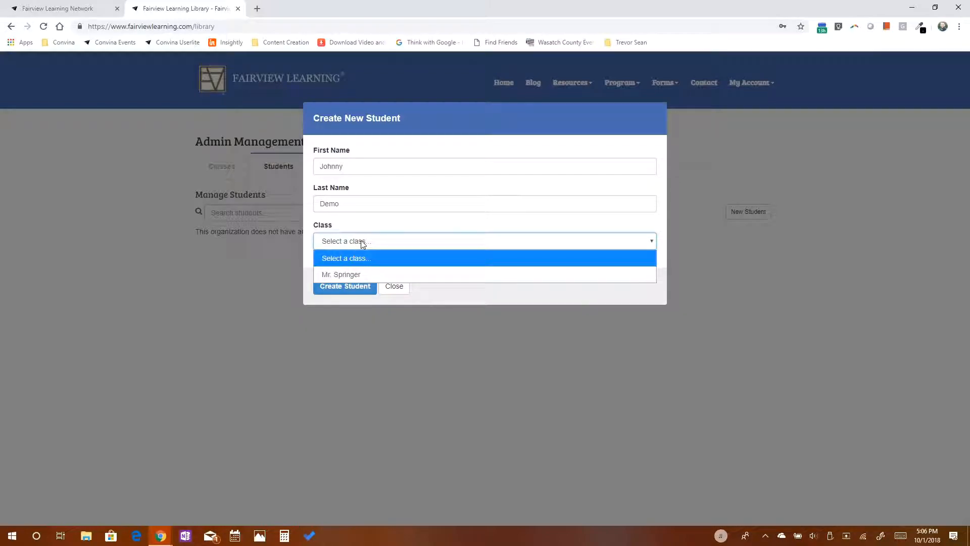
click(359, 273)
click(357, 286)
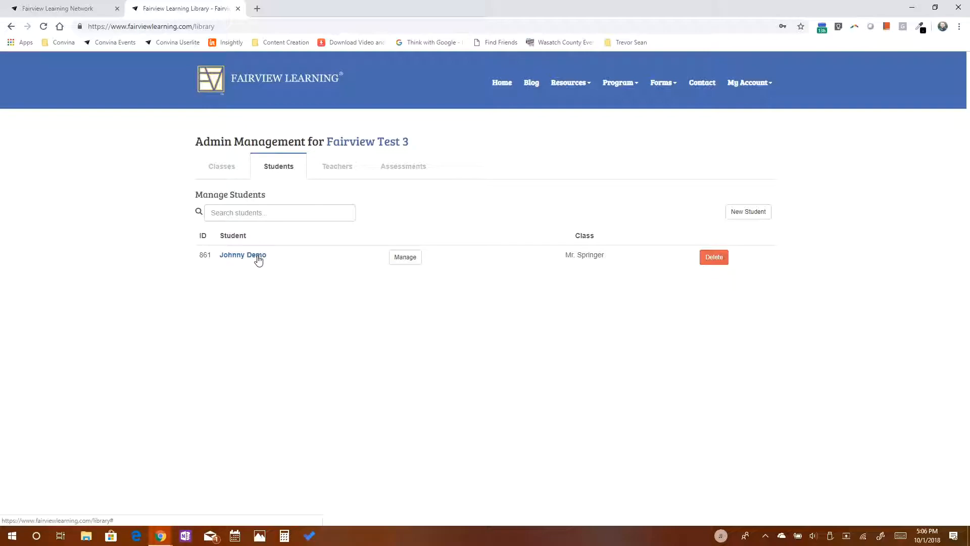
Confirm the student's class stays Mr. Springer, close the details, and go to Teachers.
click(405, 259)
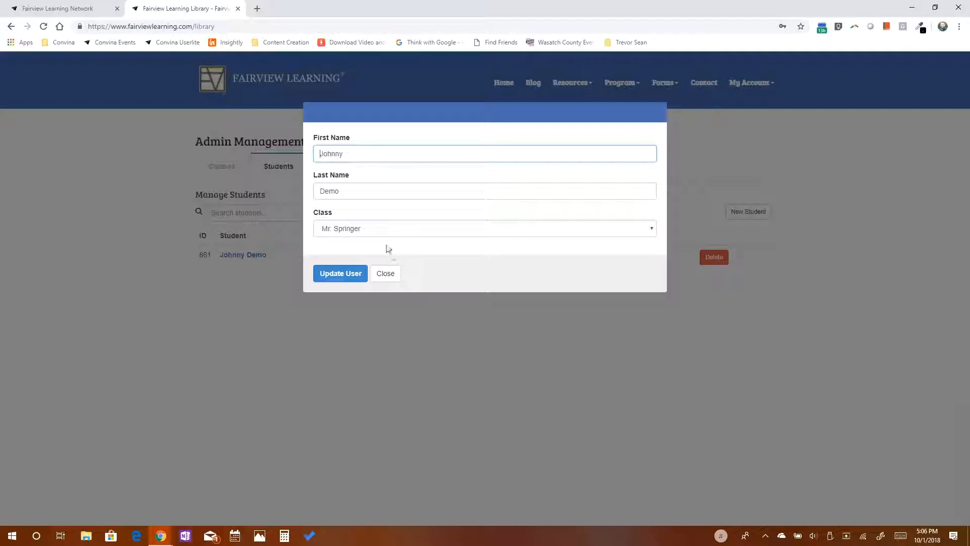
click(372, 229)
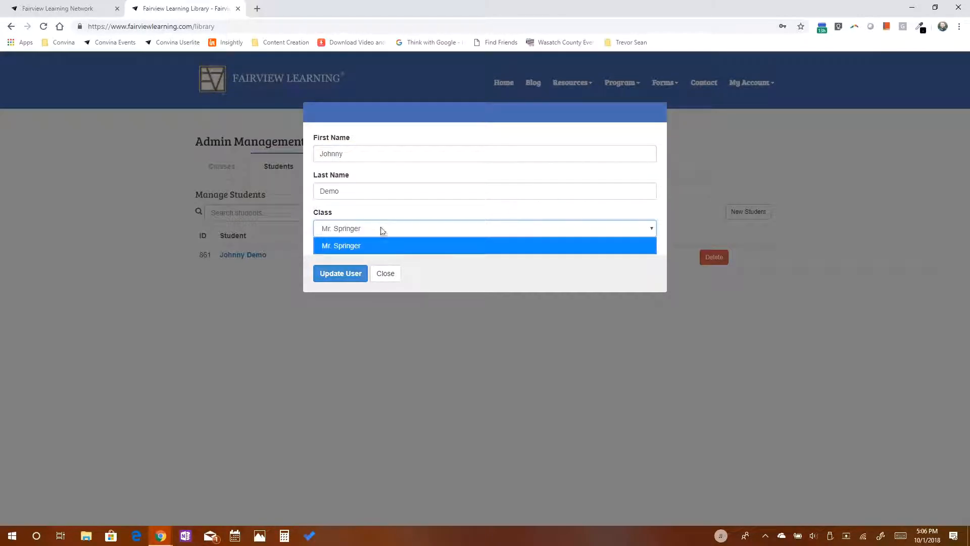
click(445, 281)
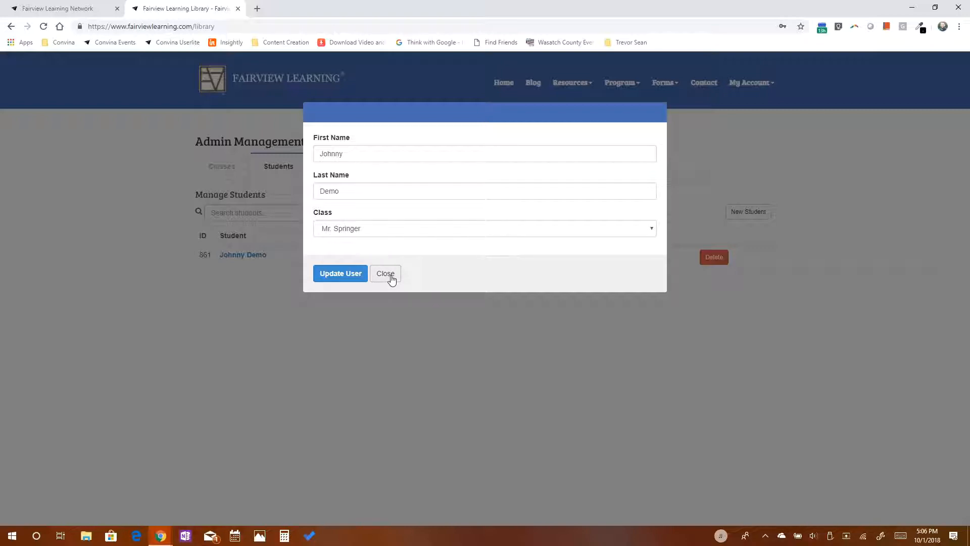
click(386, 273)
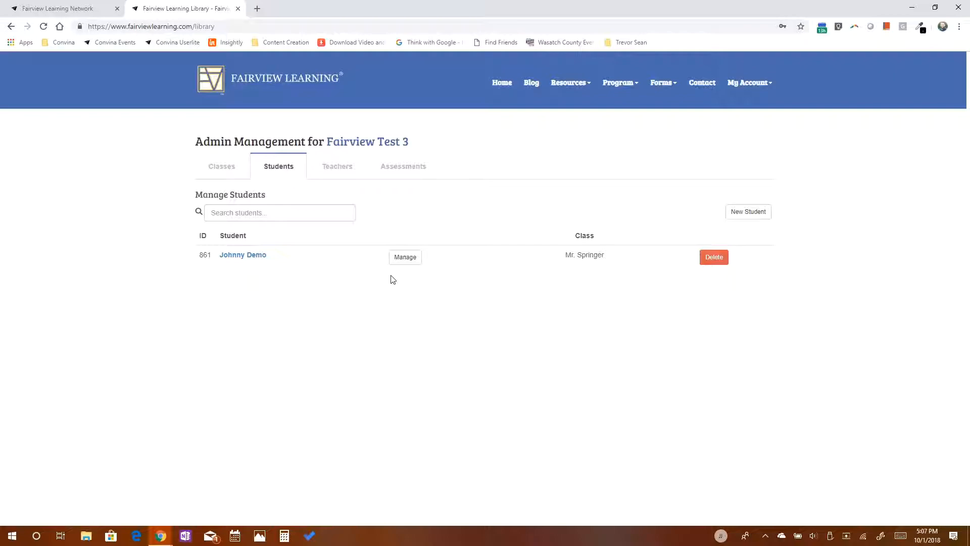
click(343, 172)
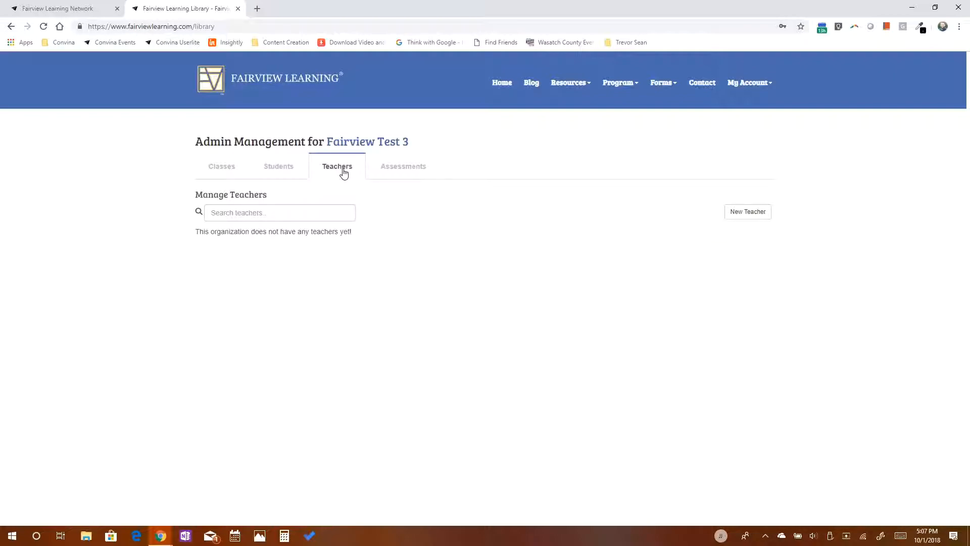
Create a teacher with the first name, last name and email address, and send the invitation.
click(749, 213)
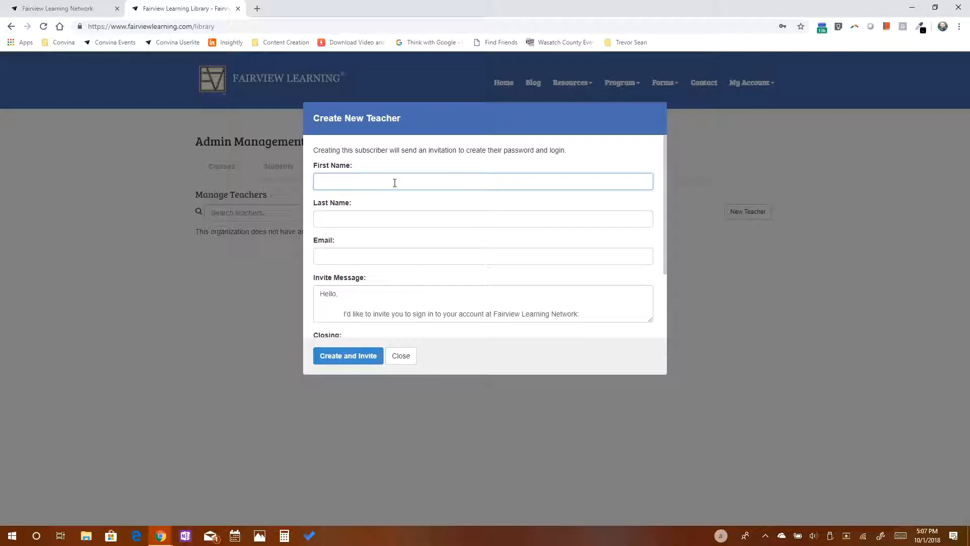
key(Tab)
key(Tab)
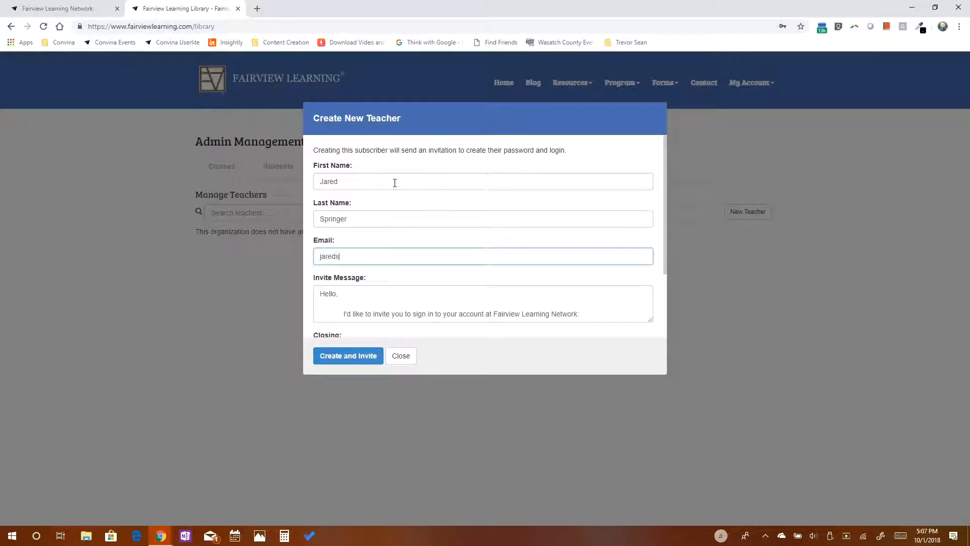
key(Tab)
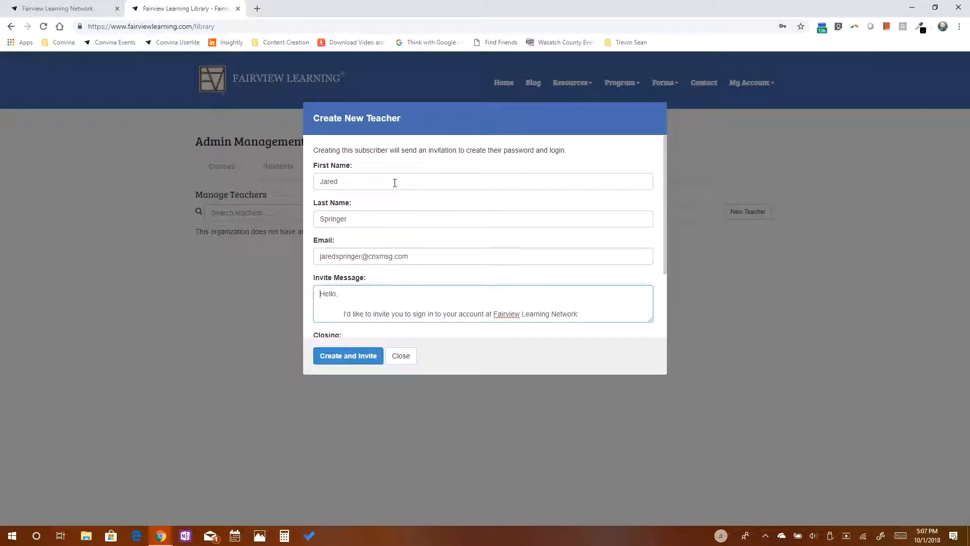
click(357, 362)
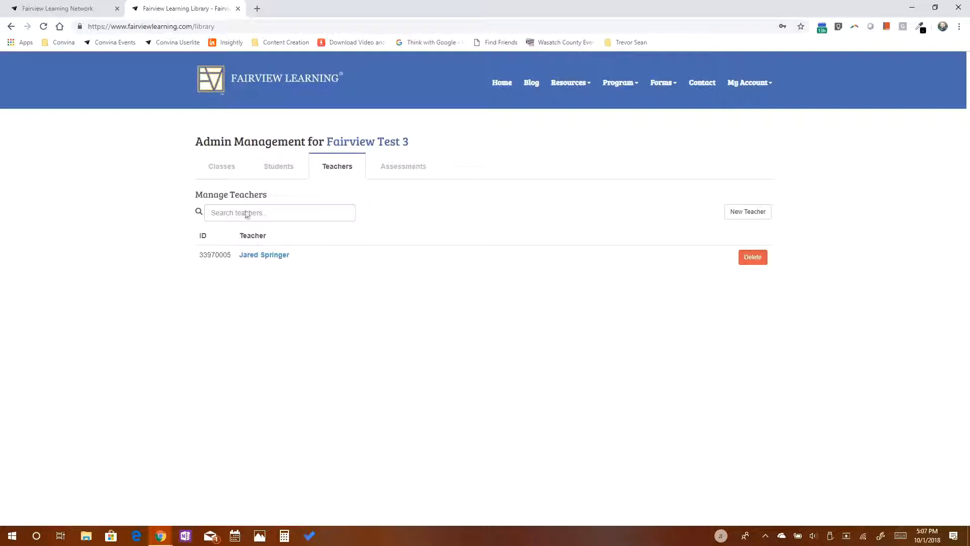
Assign the new teacher to the Mr. Springer class, save it, and open its credentials.
click(223, 171)
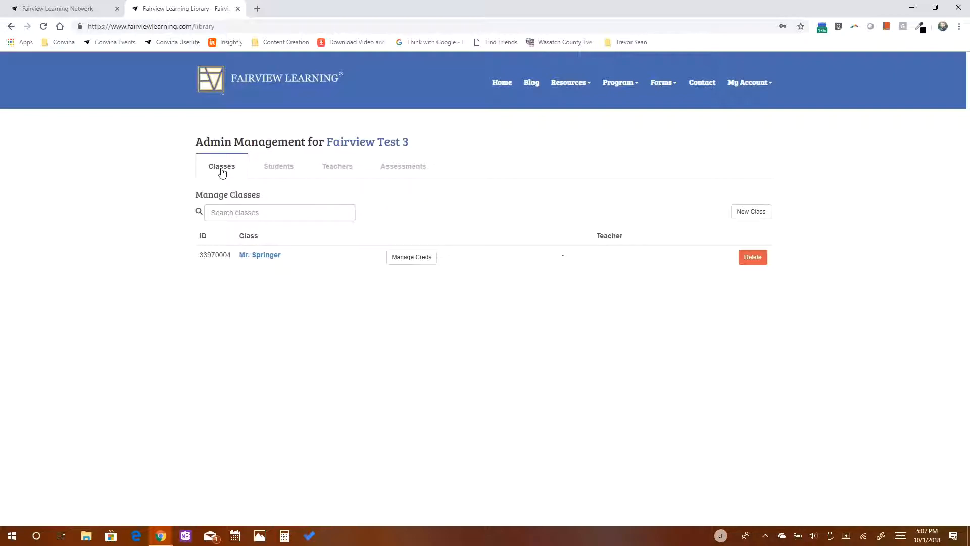
click(266, 259)
click(347, 203)
click(351, 237)
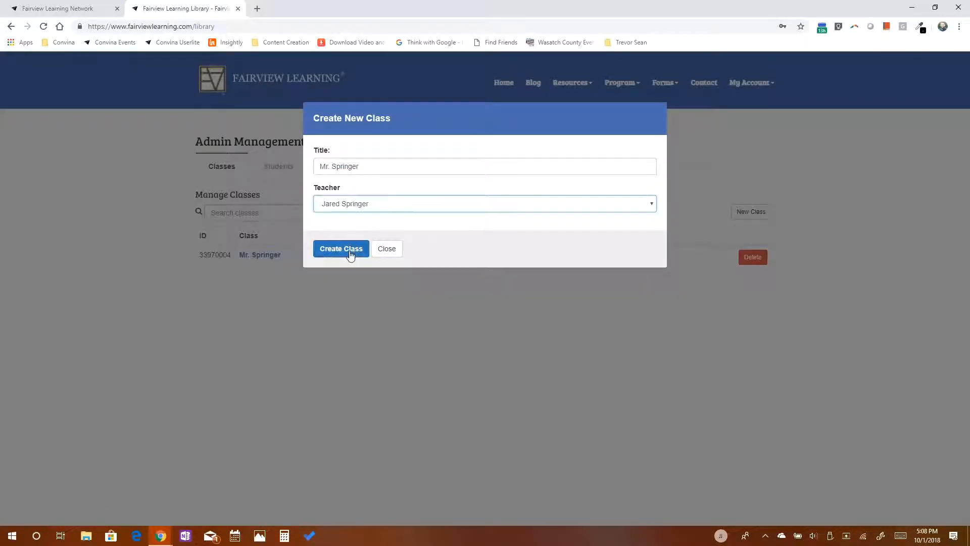
click(351, 251)
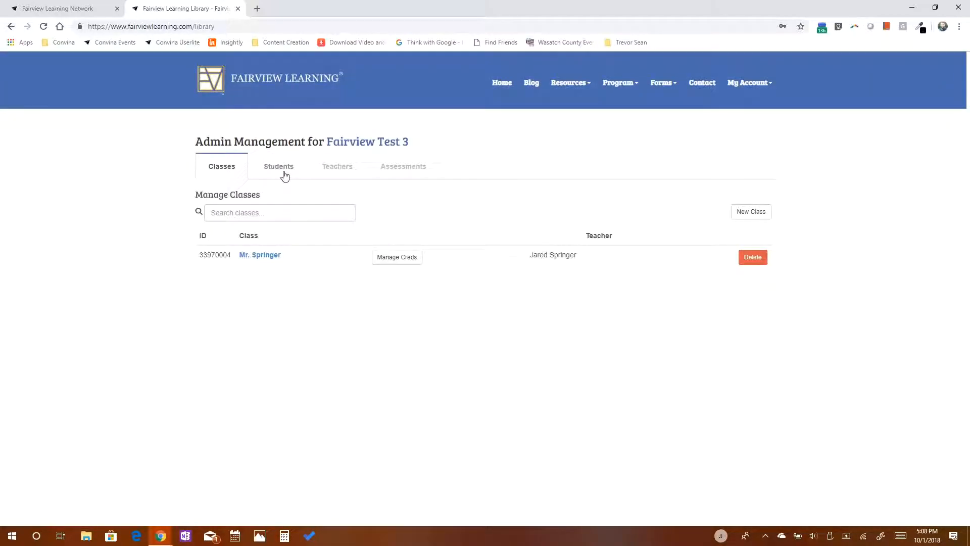
click(391, 264)
Create a second class 'Mr. Iowa' with no teacher, plus its own username and password.
text(Mr. low)
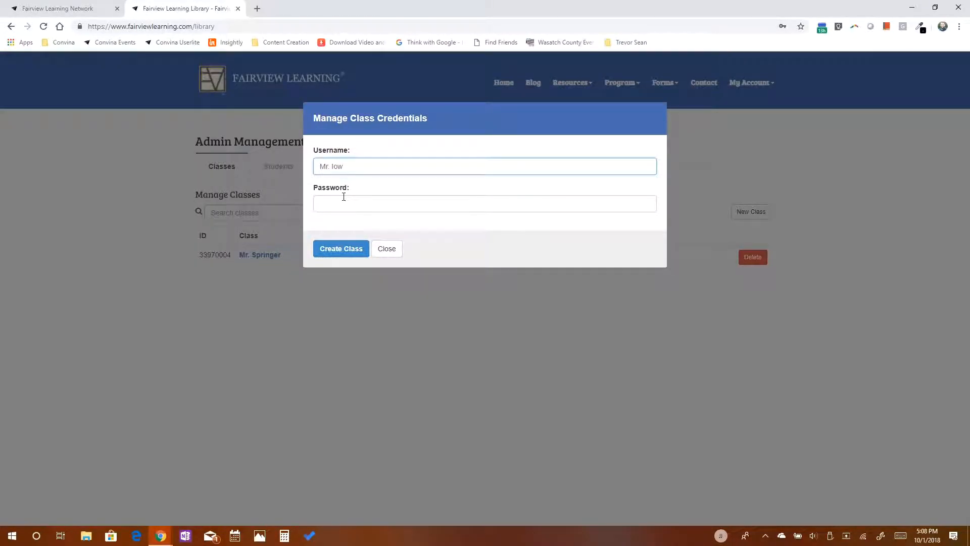
click(395, 250)
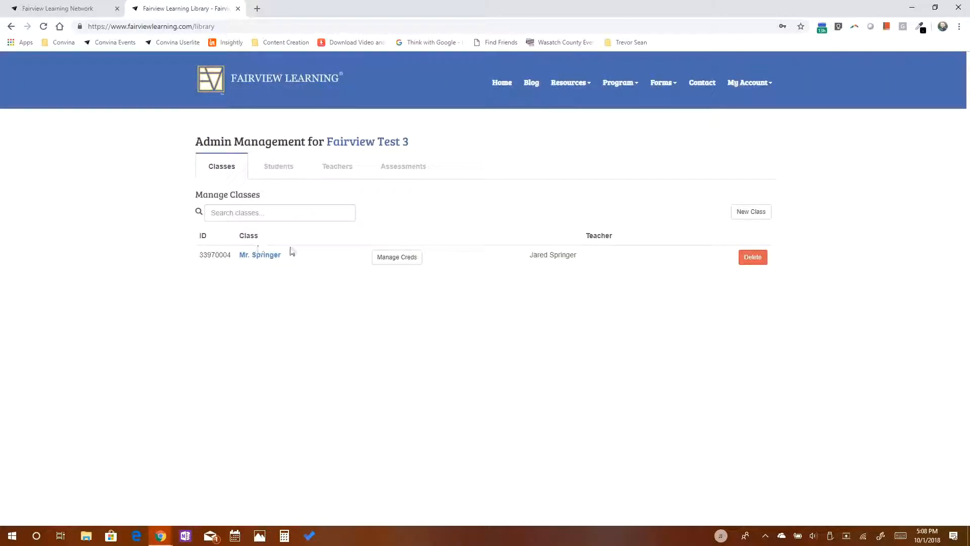
click(748, 211)
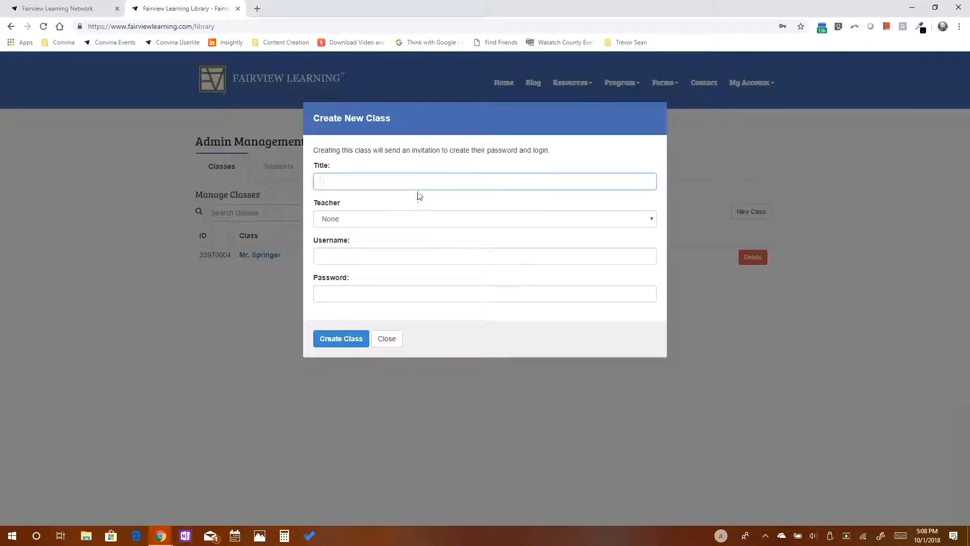
text(Mr. Iowa)
key(Tab)
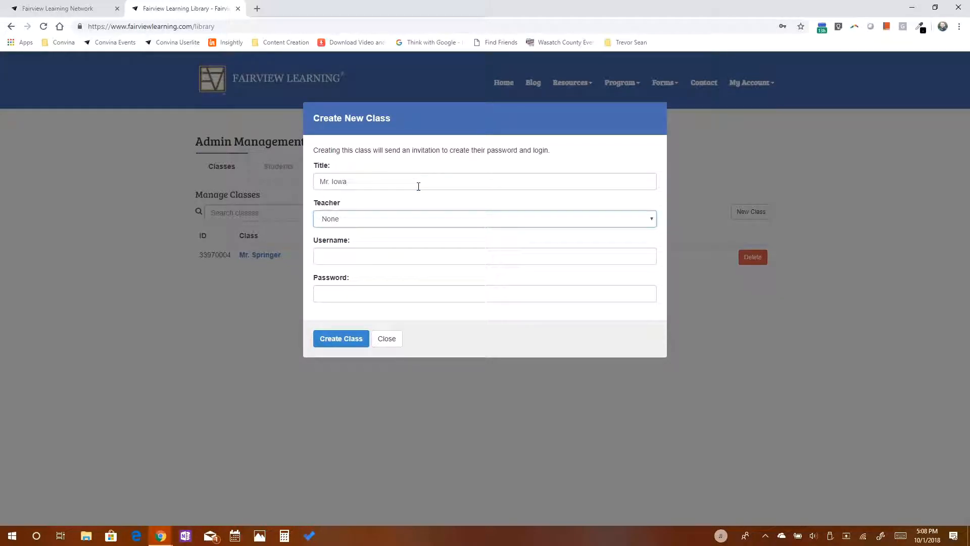
click(399, 223)
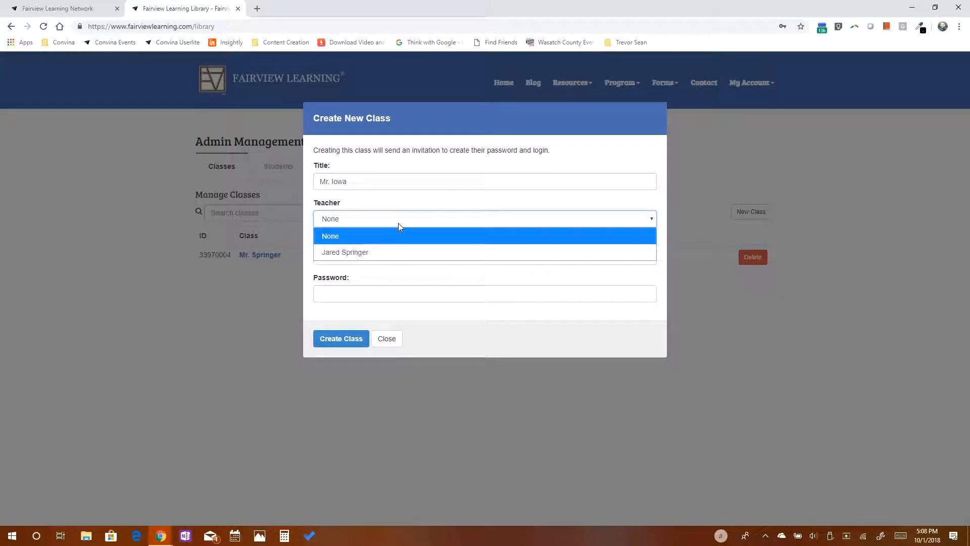
click(384, 273)
click(377, 257)
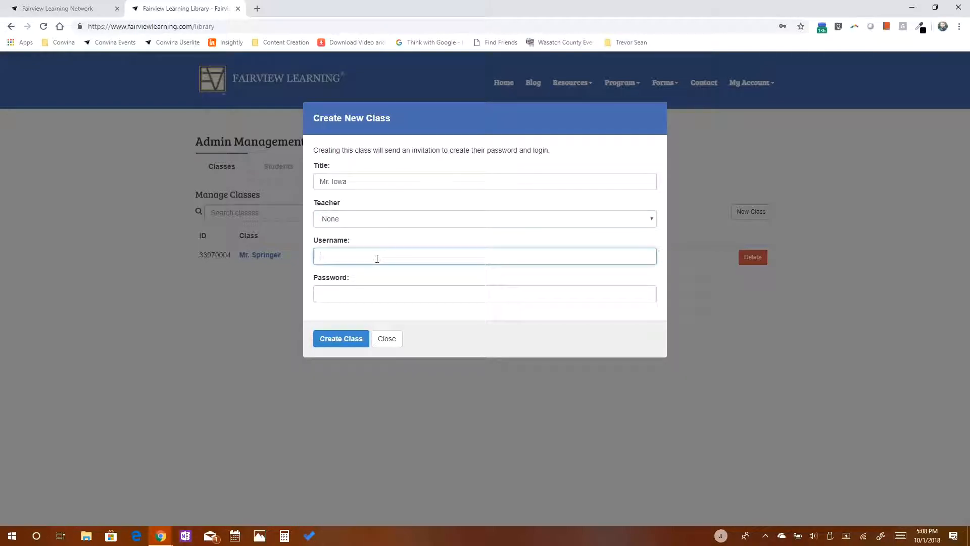
text(iowa6)
key(Tab)
text(Testing1)
key(Return)
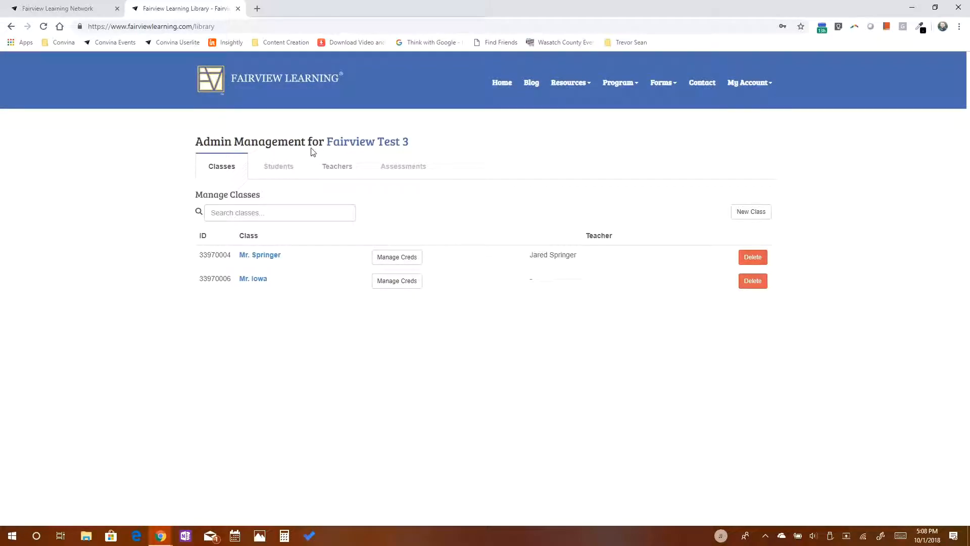
Fill in a second teacher's first name, last name and email, and try creating it.
click(335, 167)
click(741, 219)
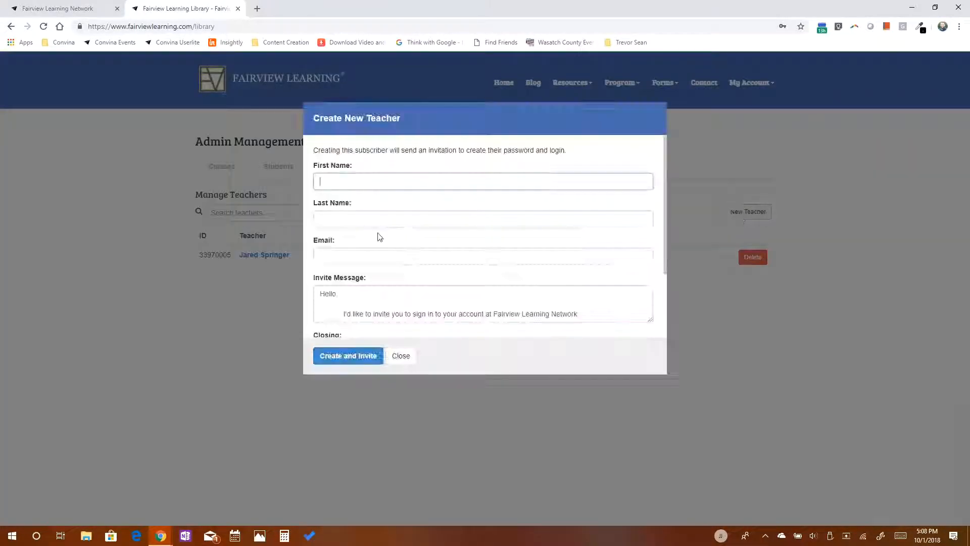
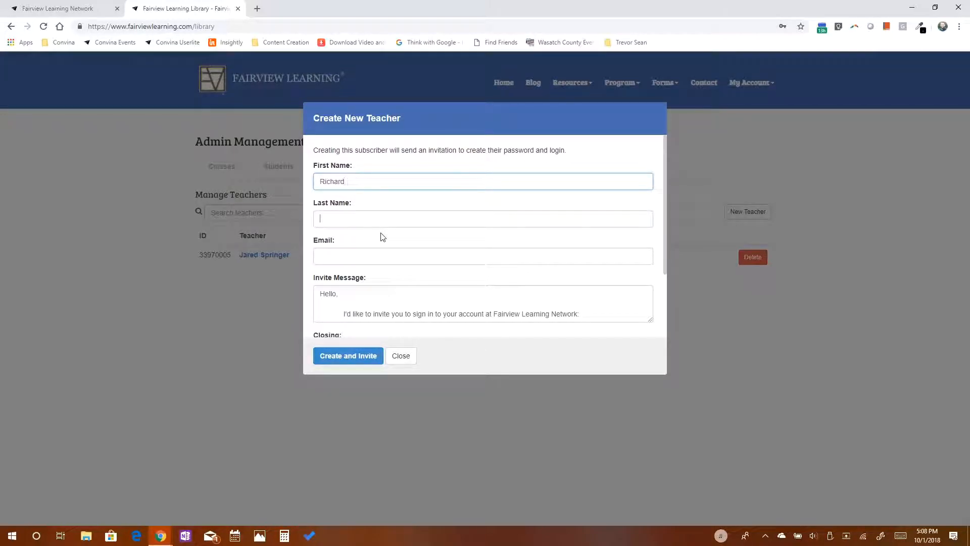
key(Tab)
key(Tab)
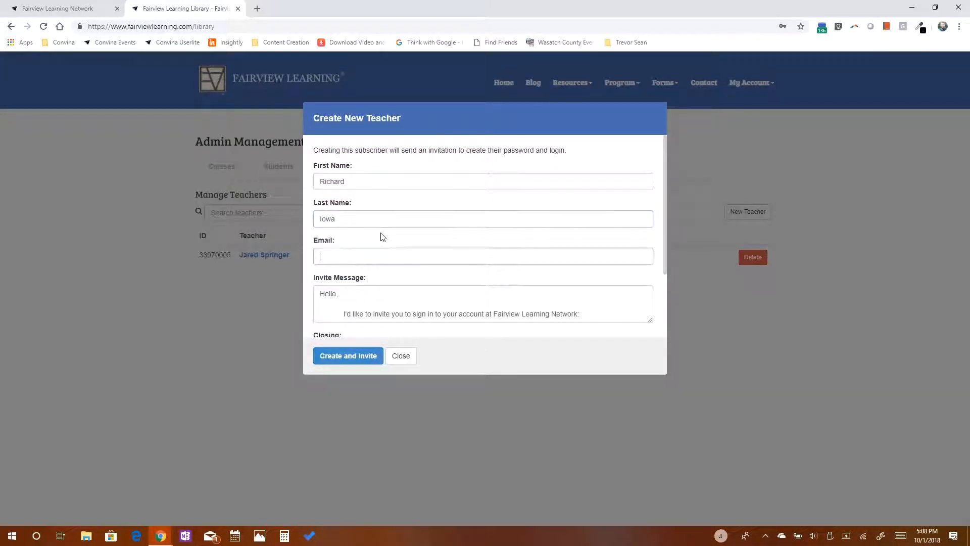
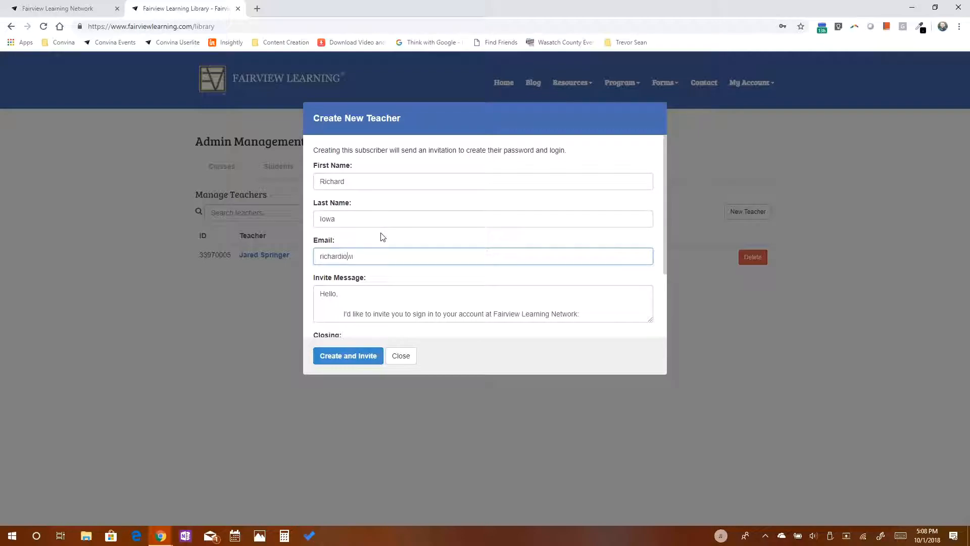
key(Tab)
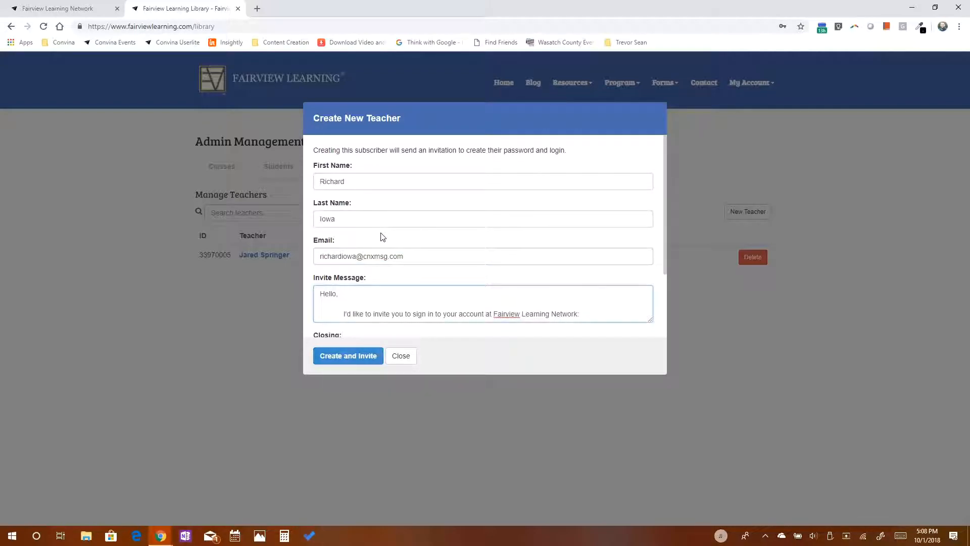
click(347, 362)
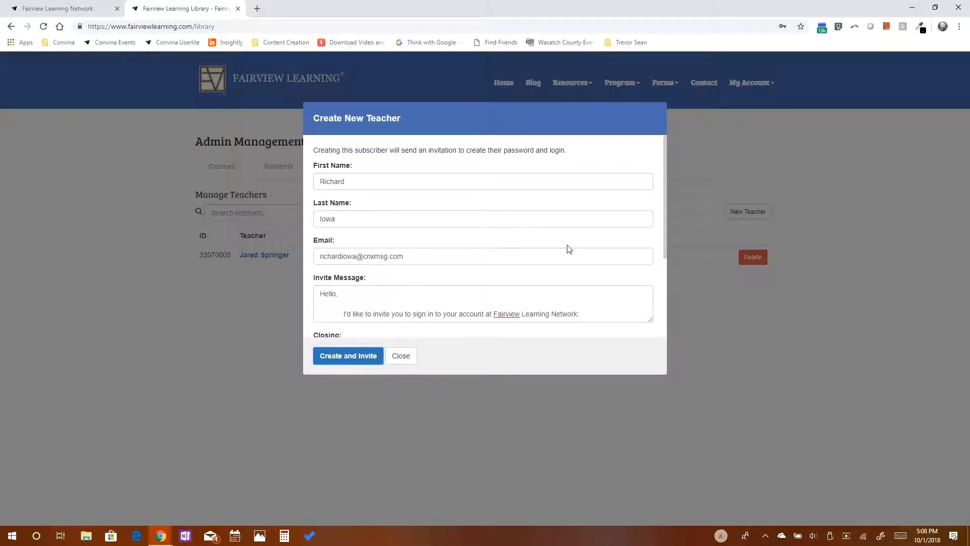
Correct the teacher's email address, then create the teacher and send the invitation.
scroll(554, 249, down, 3)
scroll(392, 237, up, 3)
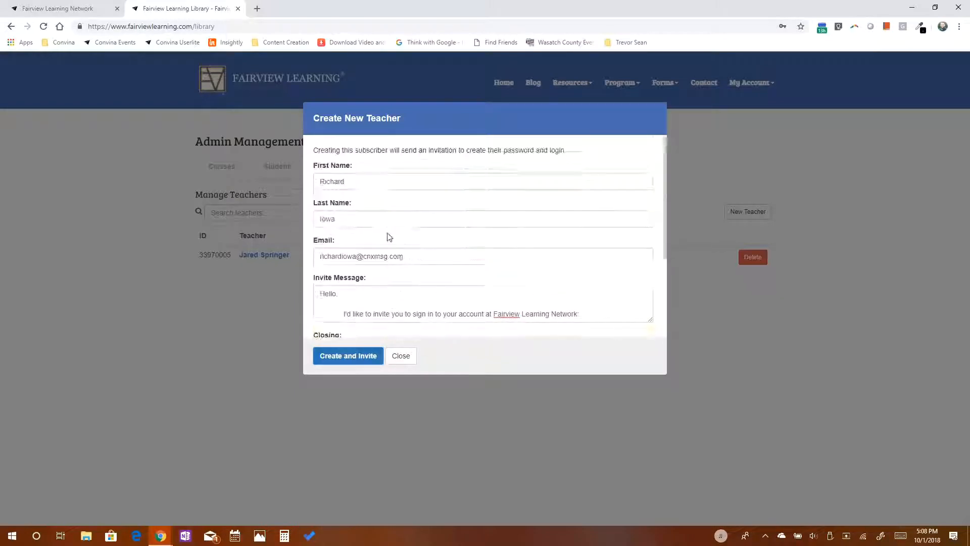
click(354, 258)
text(3)
click(346, 360)
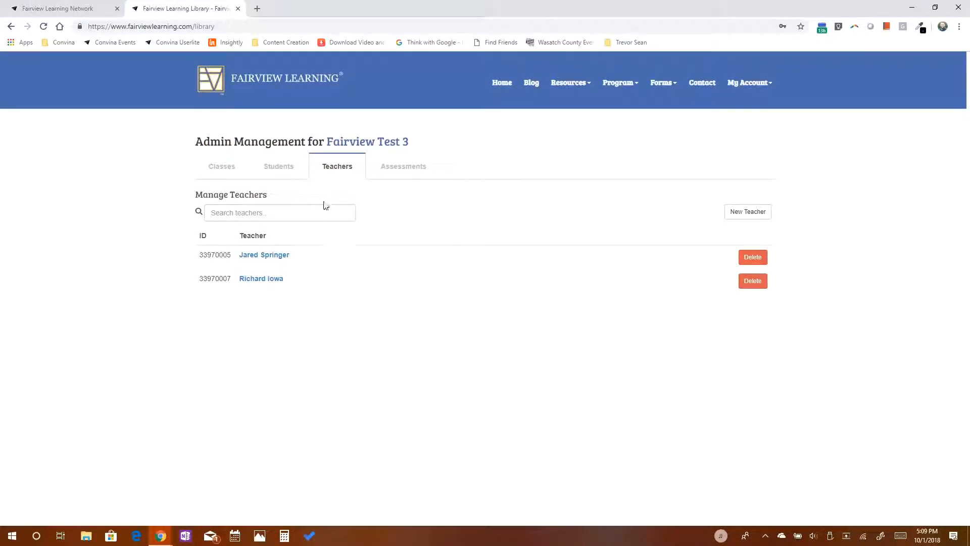
Assign the second teacher to the Mr. Iowa class and save it.
click(239, 171)
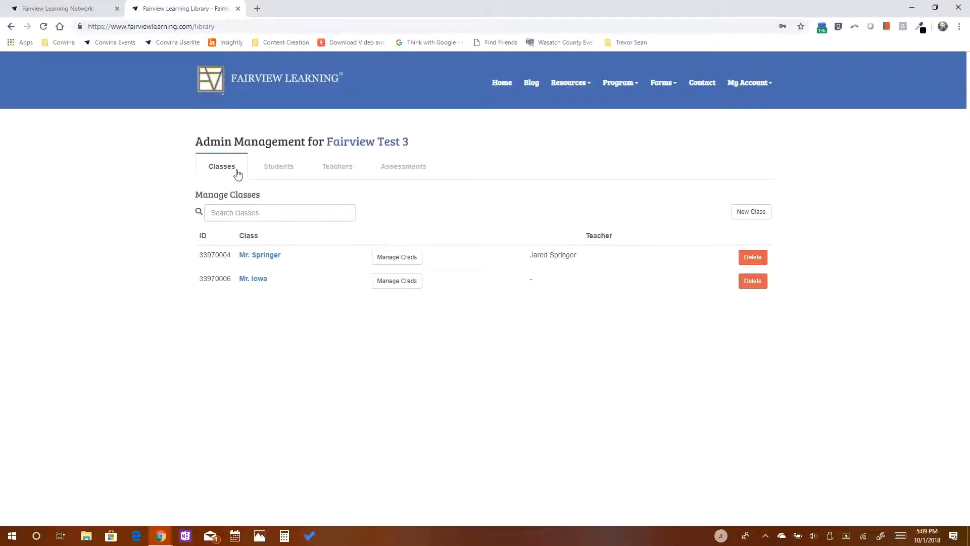
click(258, 279)
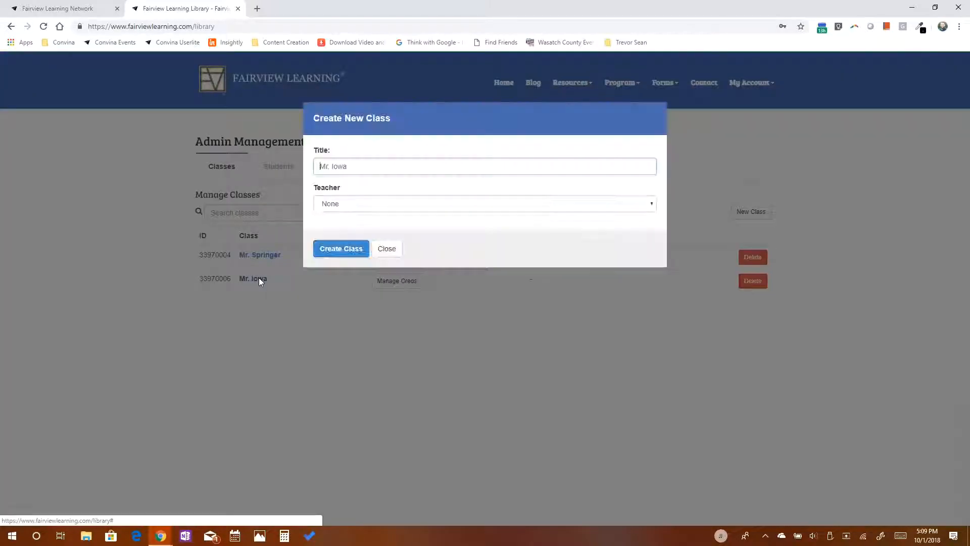
click(354, 207)
click(347, 253)
click(346, 252)
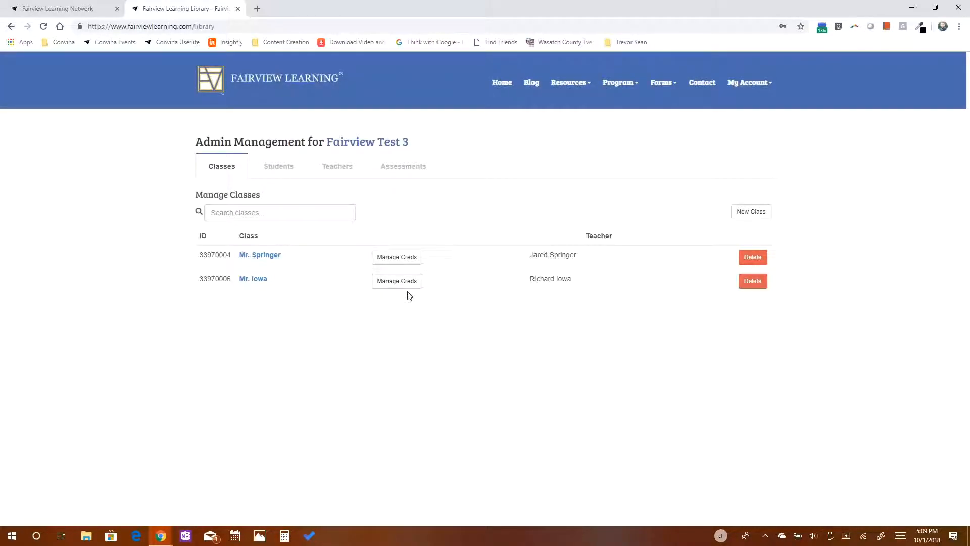
Reopen the Mr. Iowa class to verify its teacher, then close without changes.
click(246, 280)
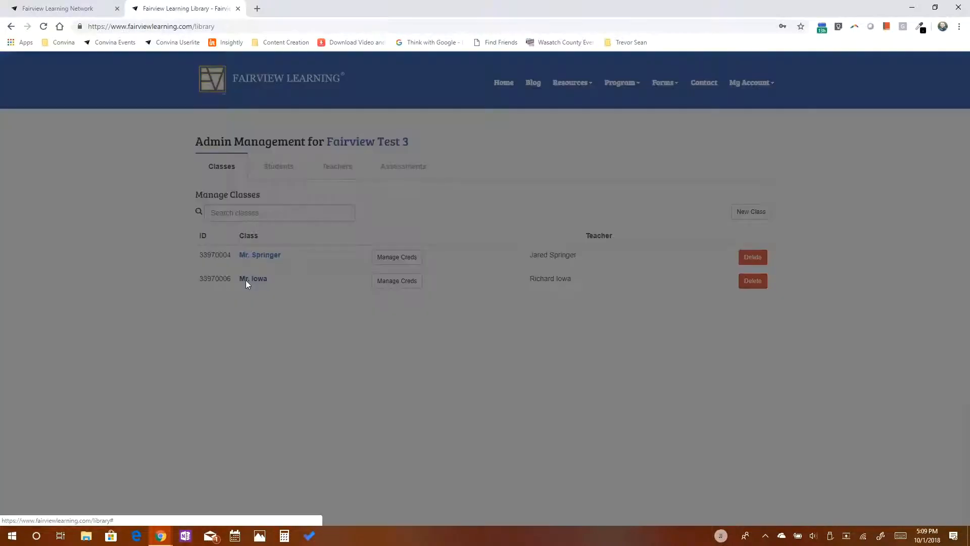
click(368, 203)
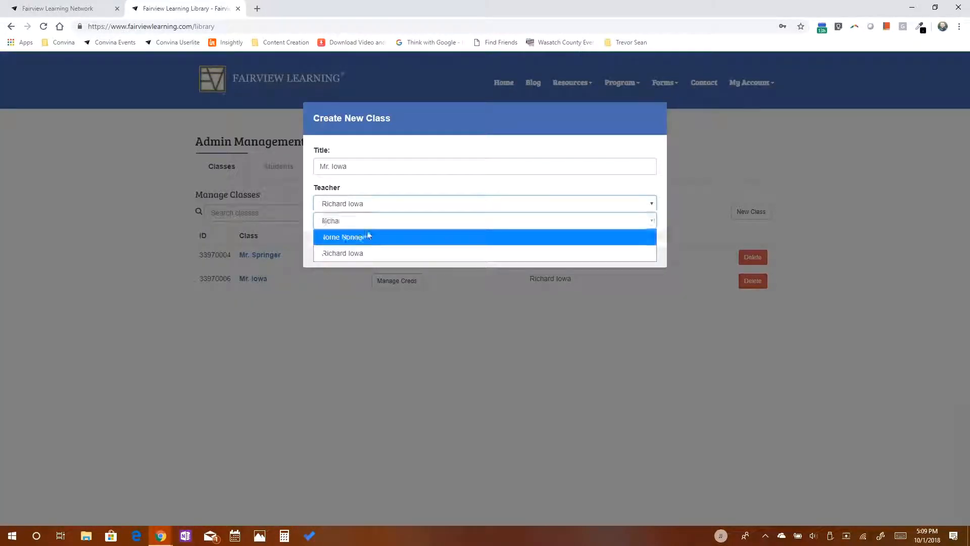
click(392, 193)
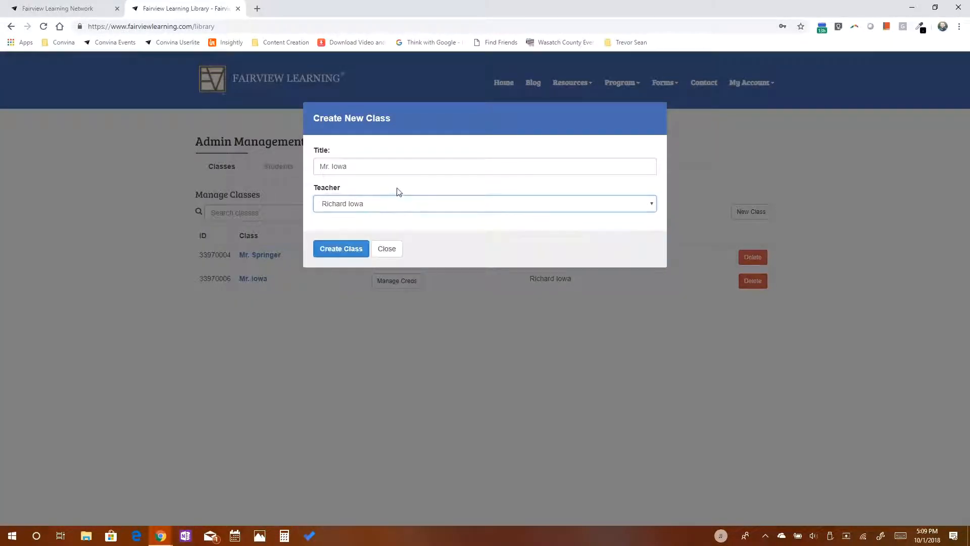
click(393, 257)
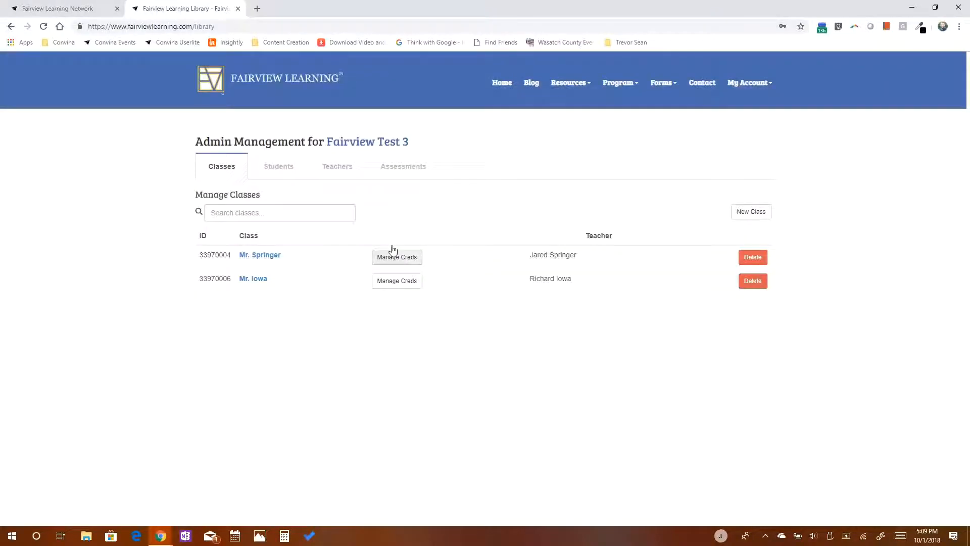
Open the Assessments Report and try the user name, date, word type and grade level filters, leaving them unchanged.
click(404, 172)
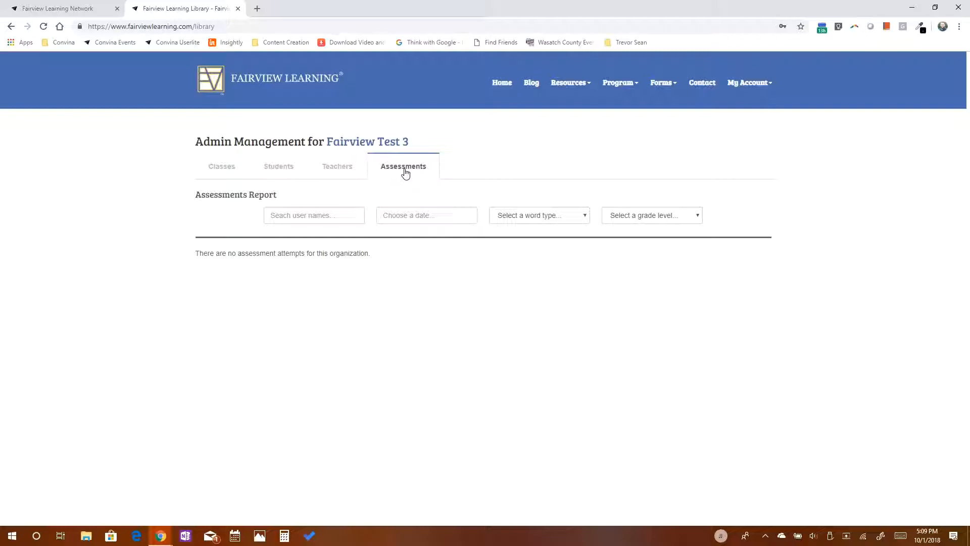
click(327, 216)
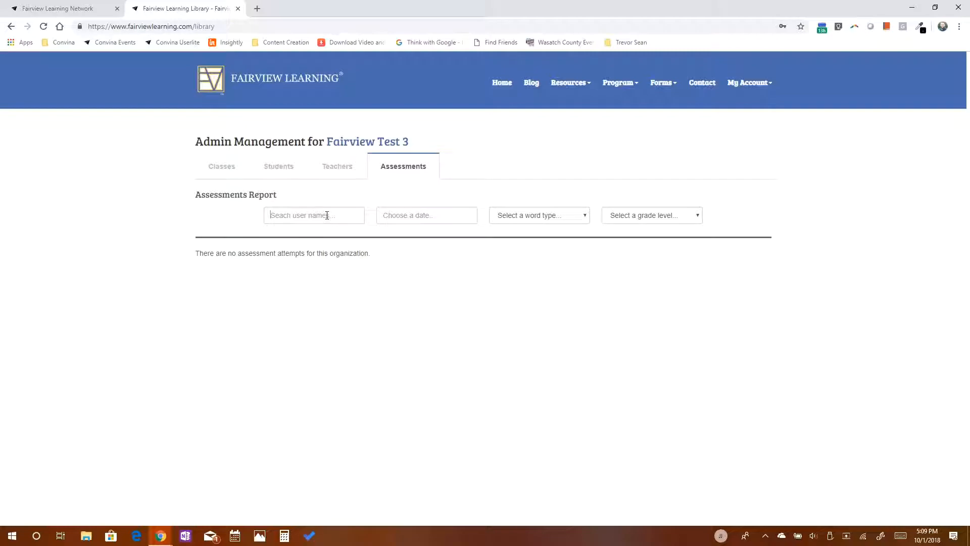
click(470, 219)
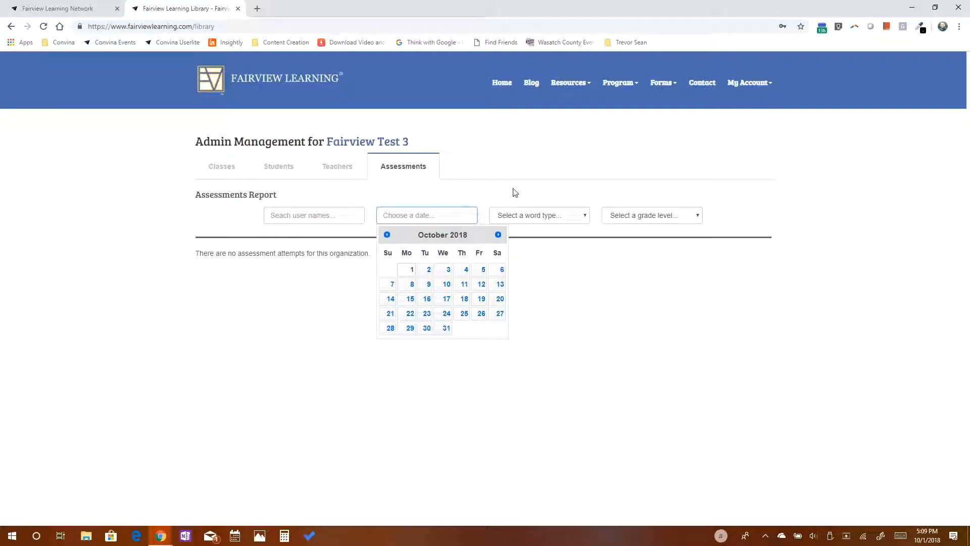
click(532, 218)
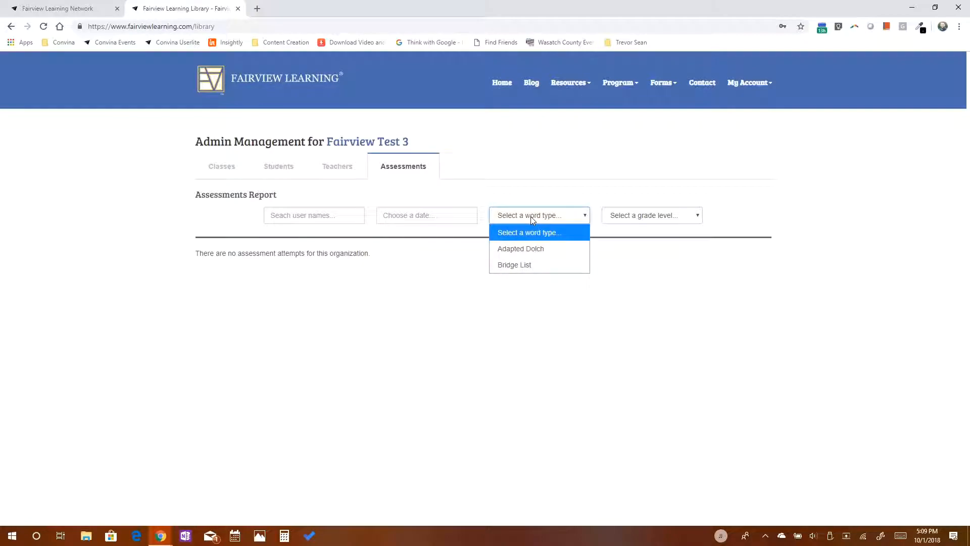
click(652, 216)
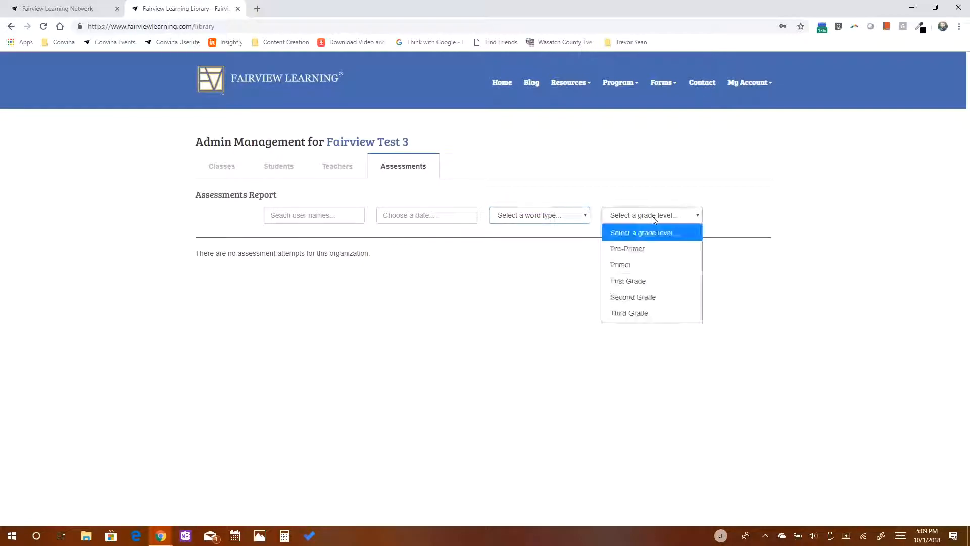
click(580, 272)
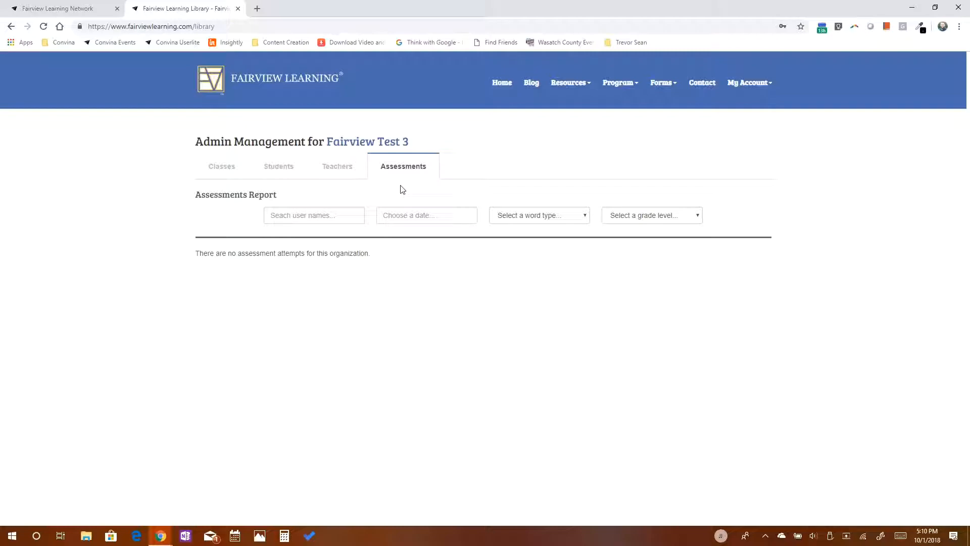
Look through the Teachers and Students lists, then return to the Classes list for Fairview Test 3.
click(345, 177)
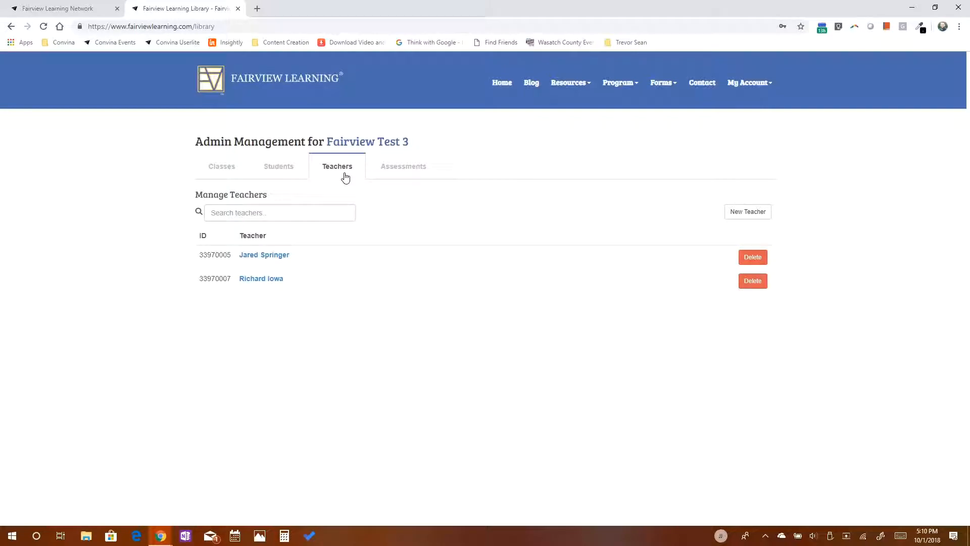
click(282, 168)
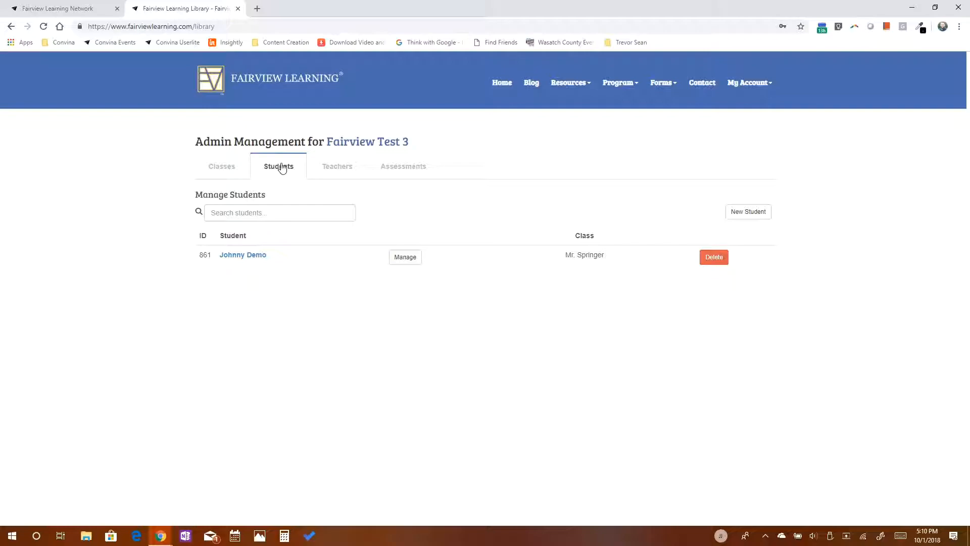
click(238, 170)
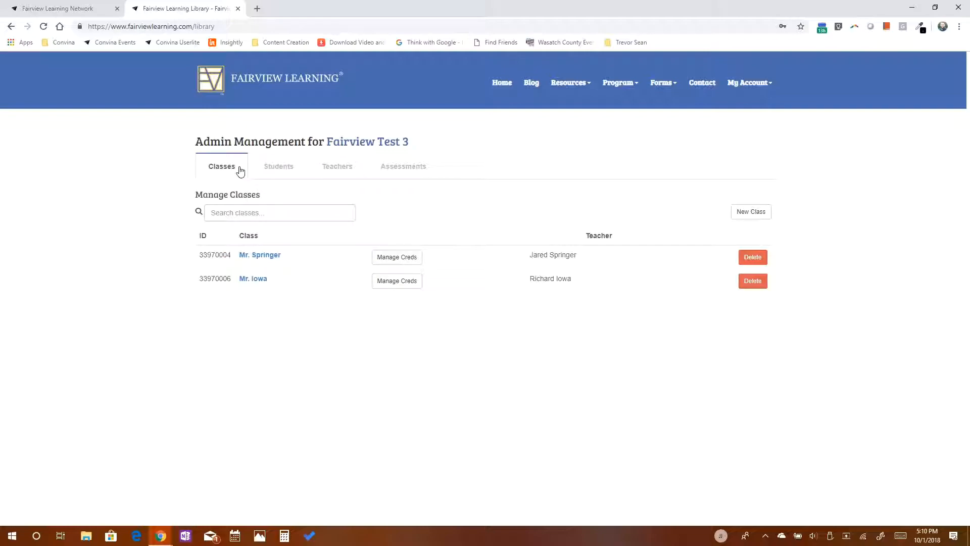